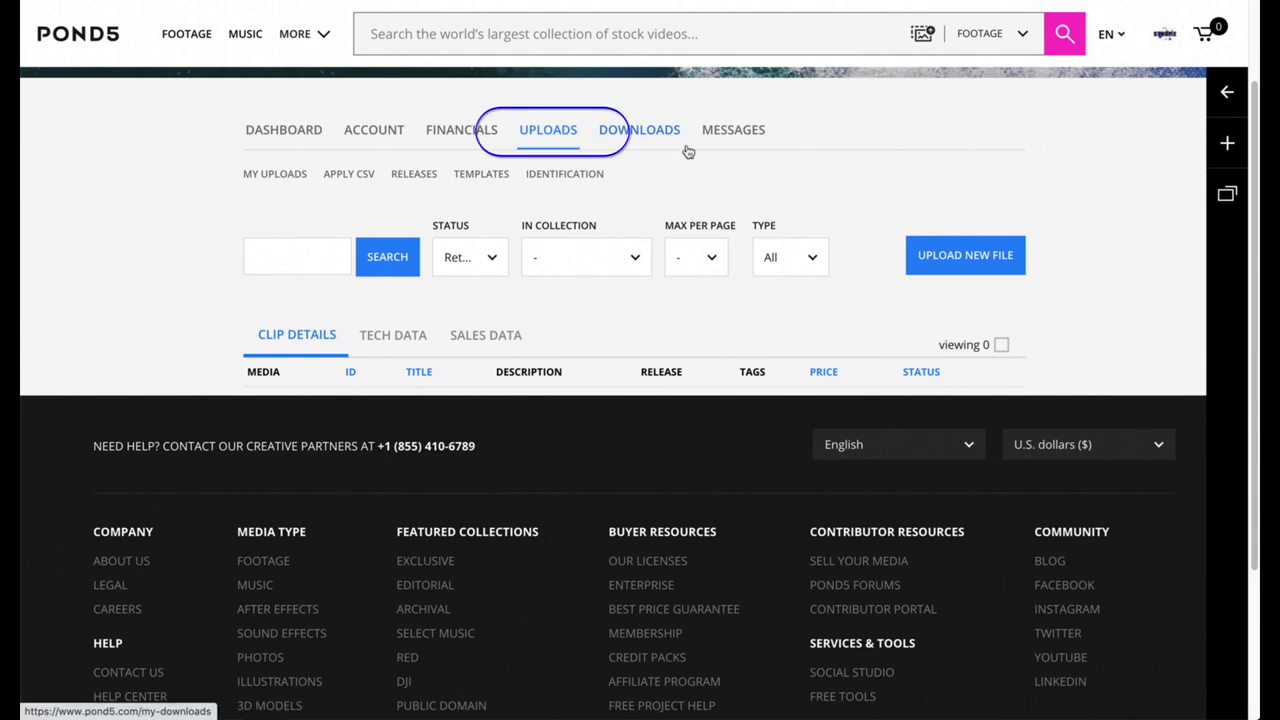
Step: Upload the Acoustic Riding.mp3 track and close the upload dialog once it finishes
click(965, 272)
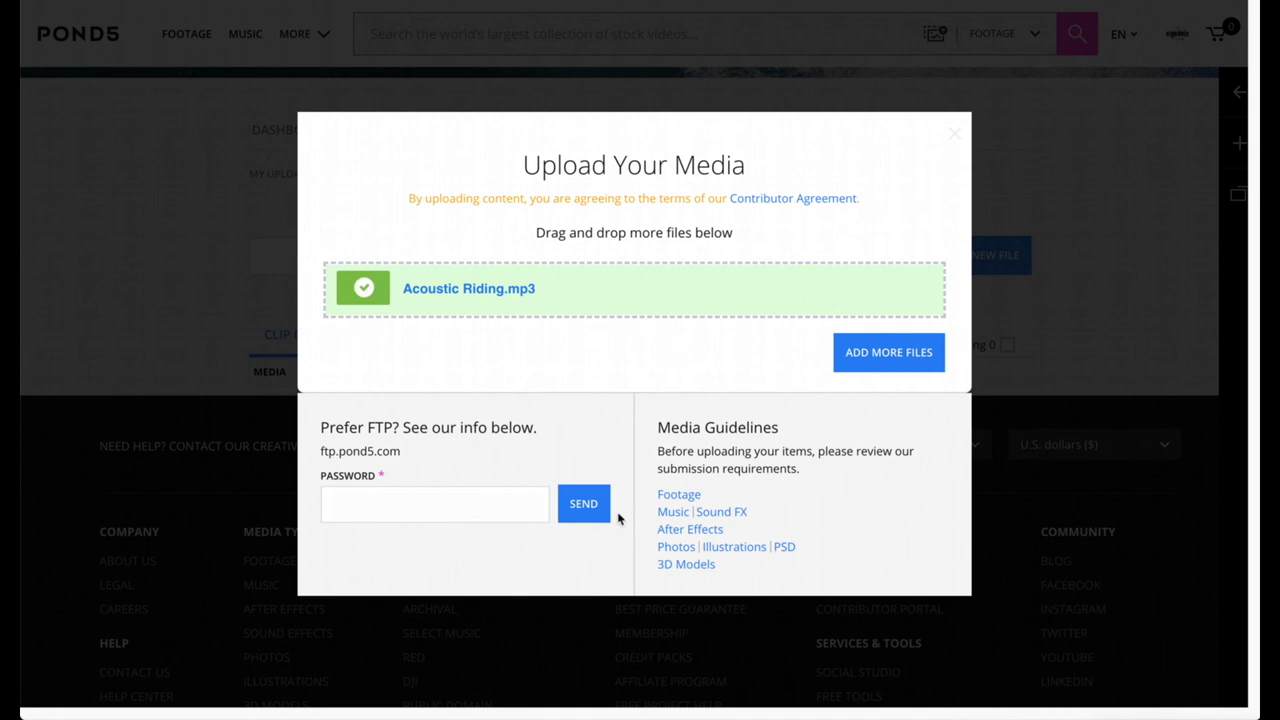
click(1095, 325)
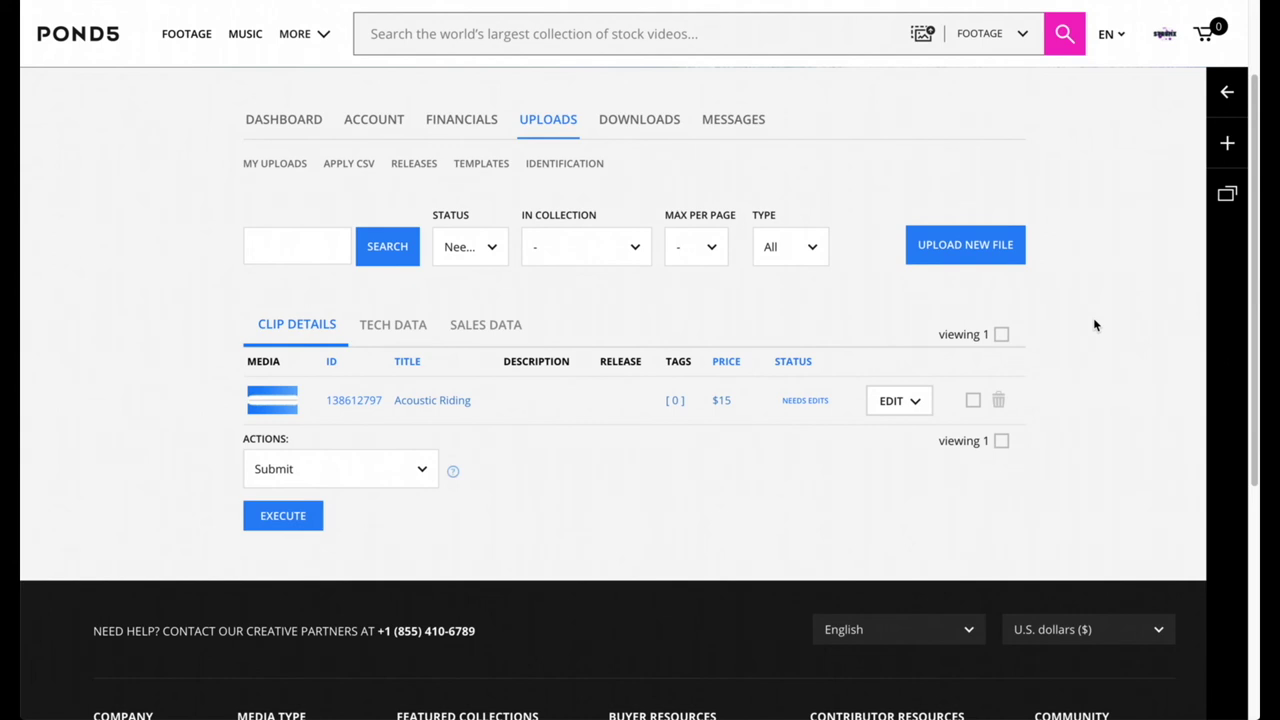
Step: Open Acoustic Riding (#138612797) for editing and review its File Information section
click(887, 408)
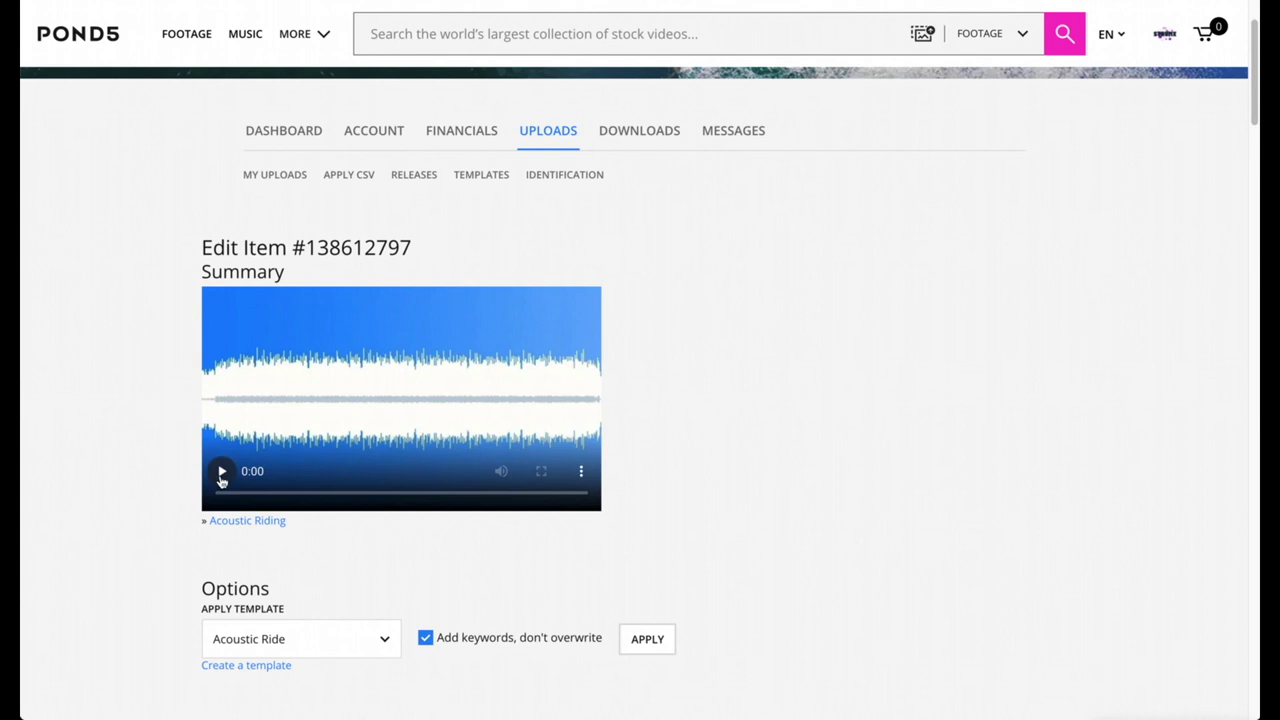
scroll(166, 430, down, 1)
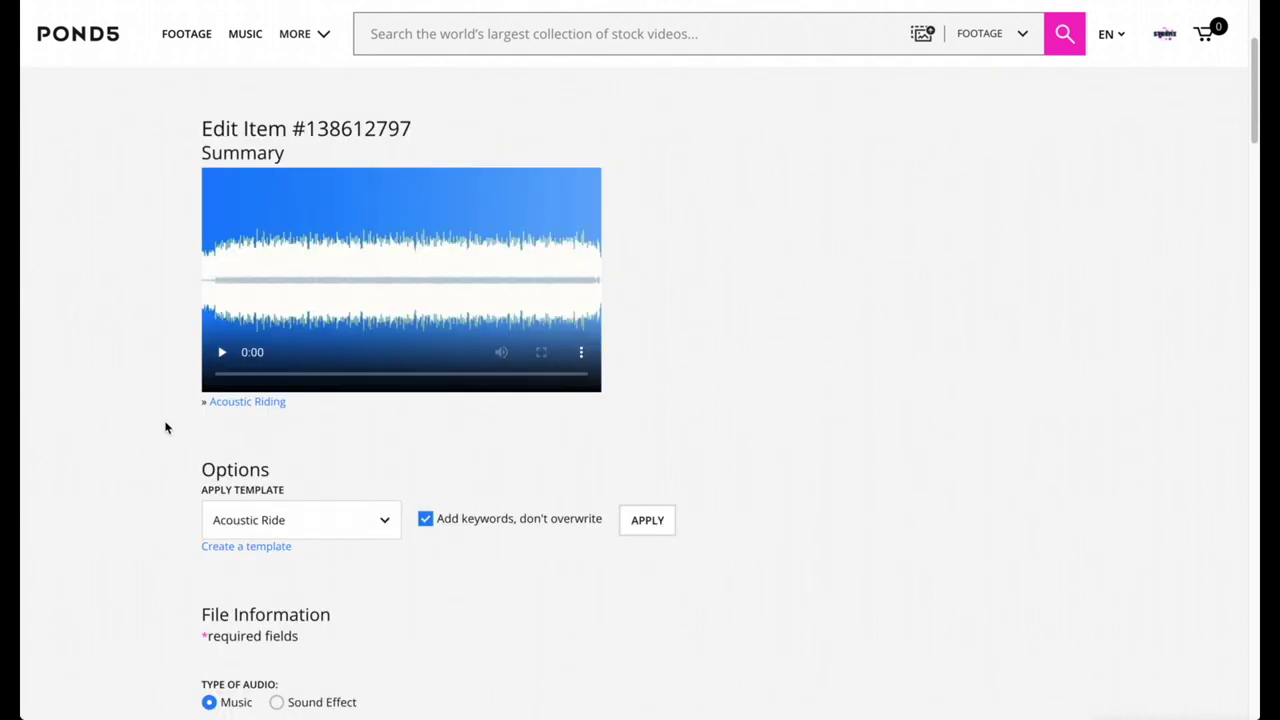
scroll(166, 426, down, 2)
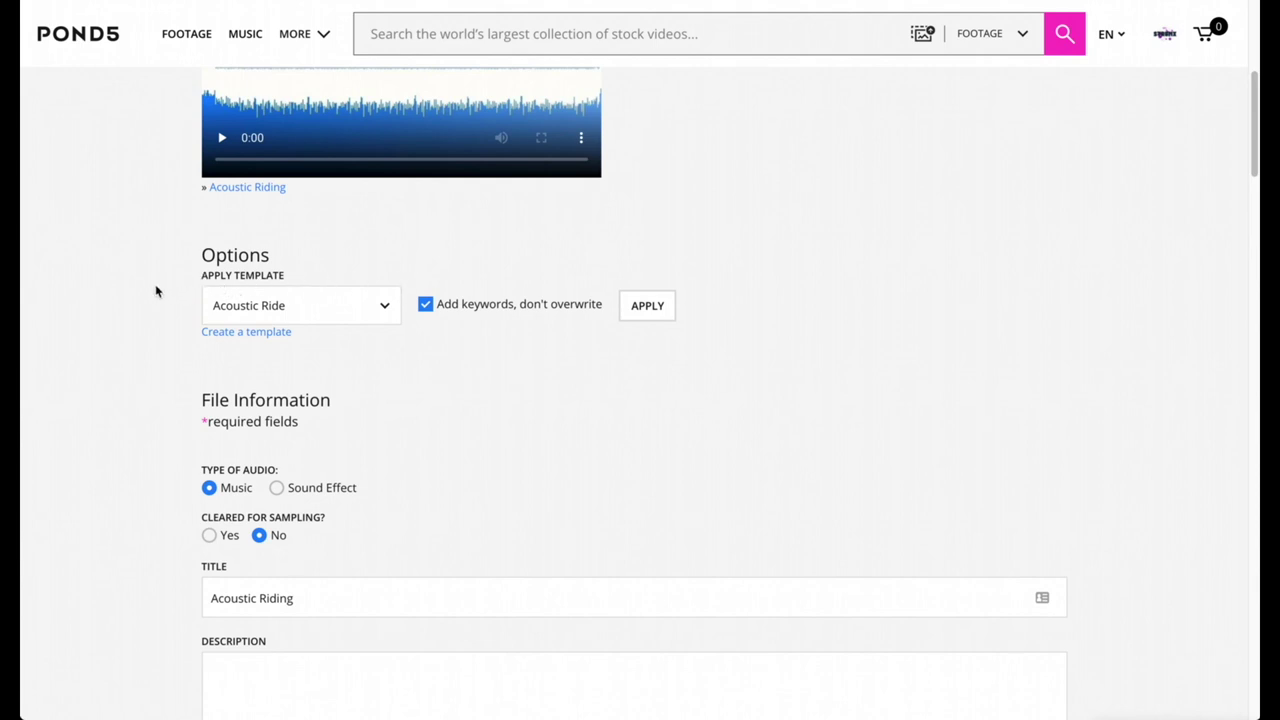
scroll(167, 303, down, 1)
scroll(167, 303, down, 2)
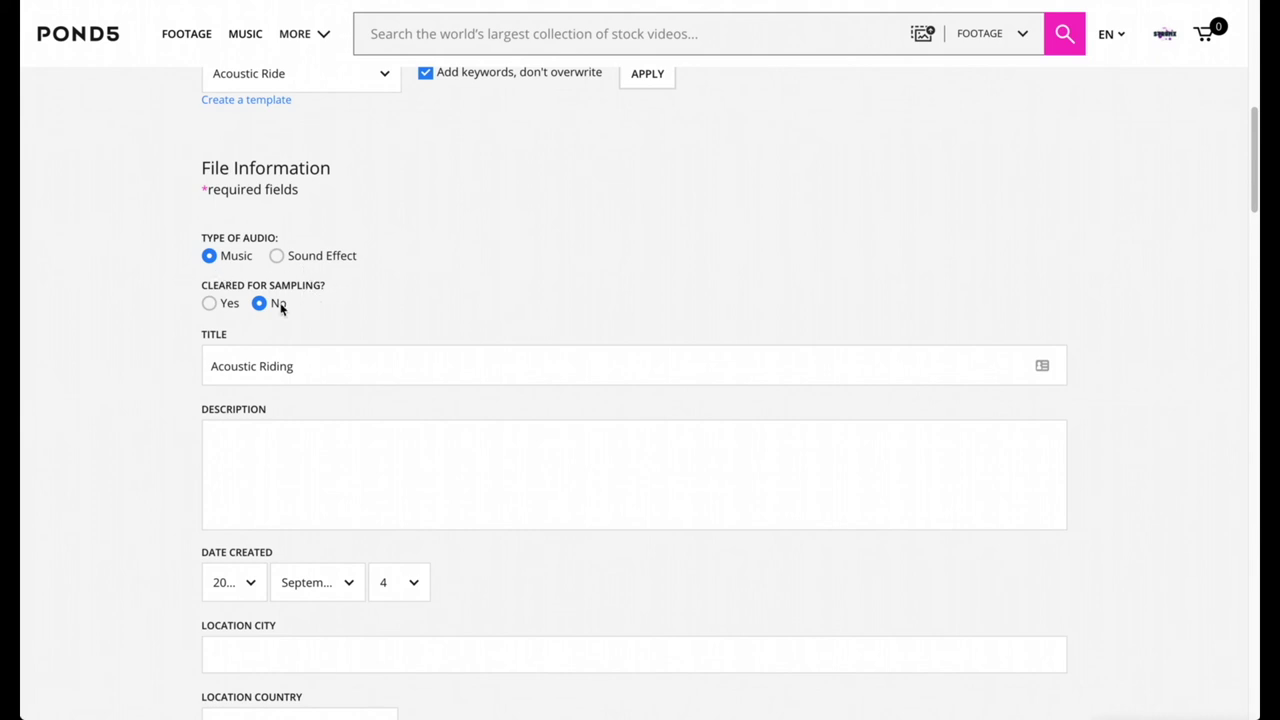
scroll(300, 314, down, 1)
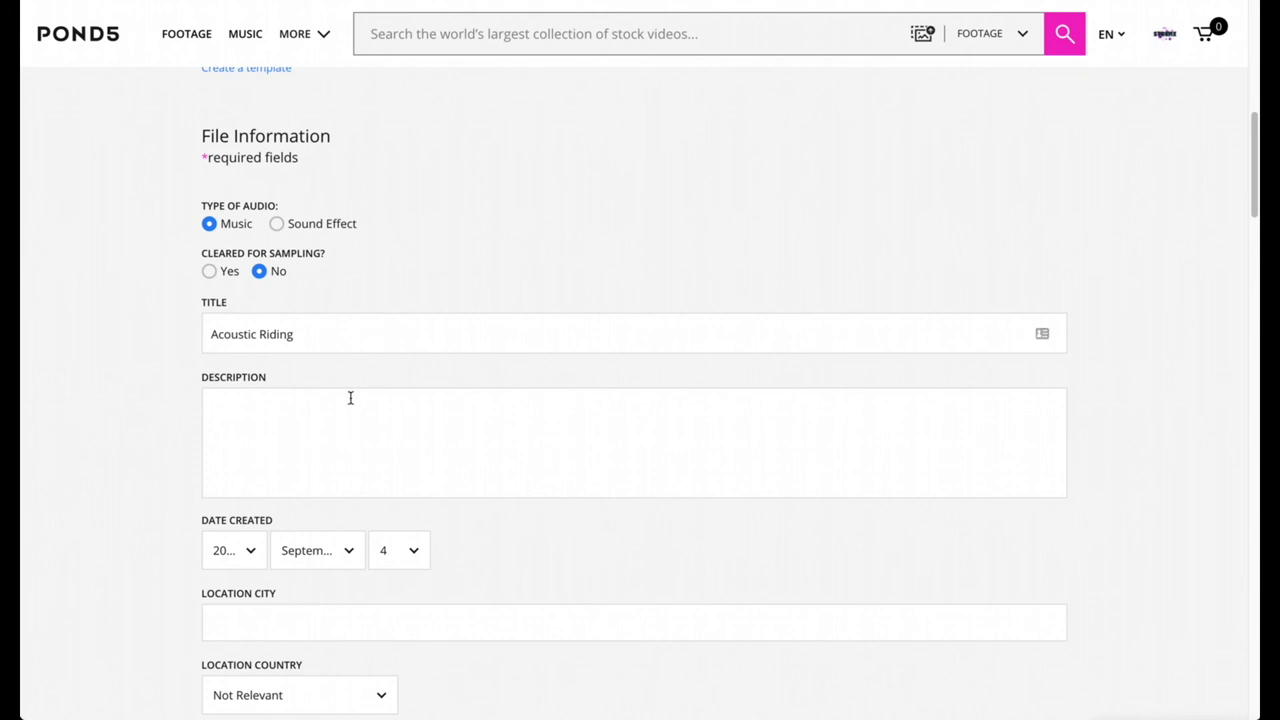
scroll(446, 90, down, 4)
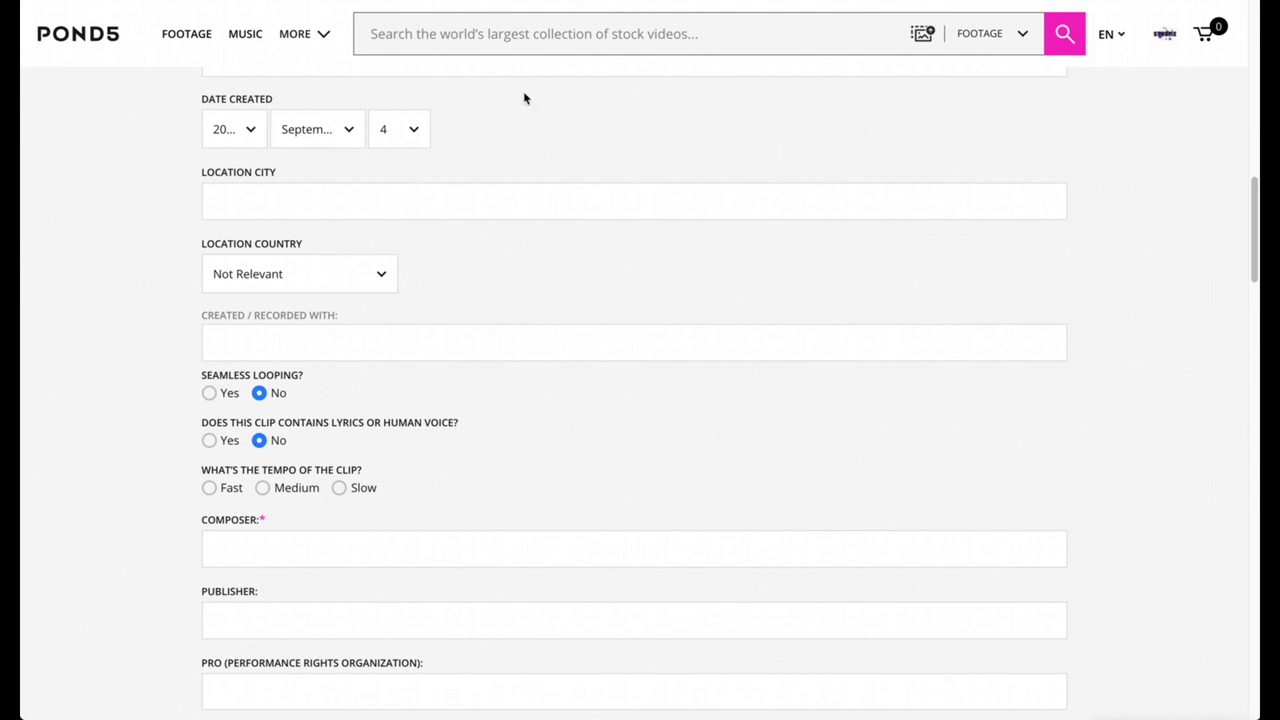
Step: Choose Medium as the clip's tempo, then continue down to the pricing fields
scroll(400, 190, down, 2)
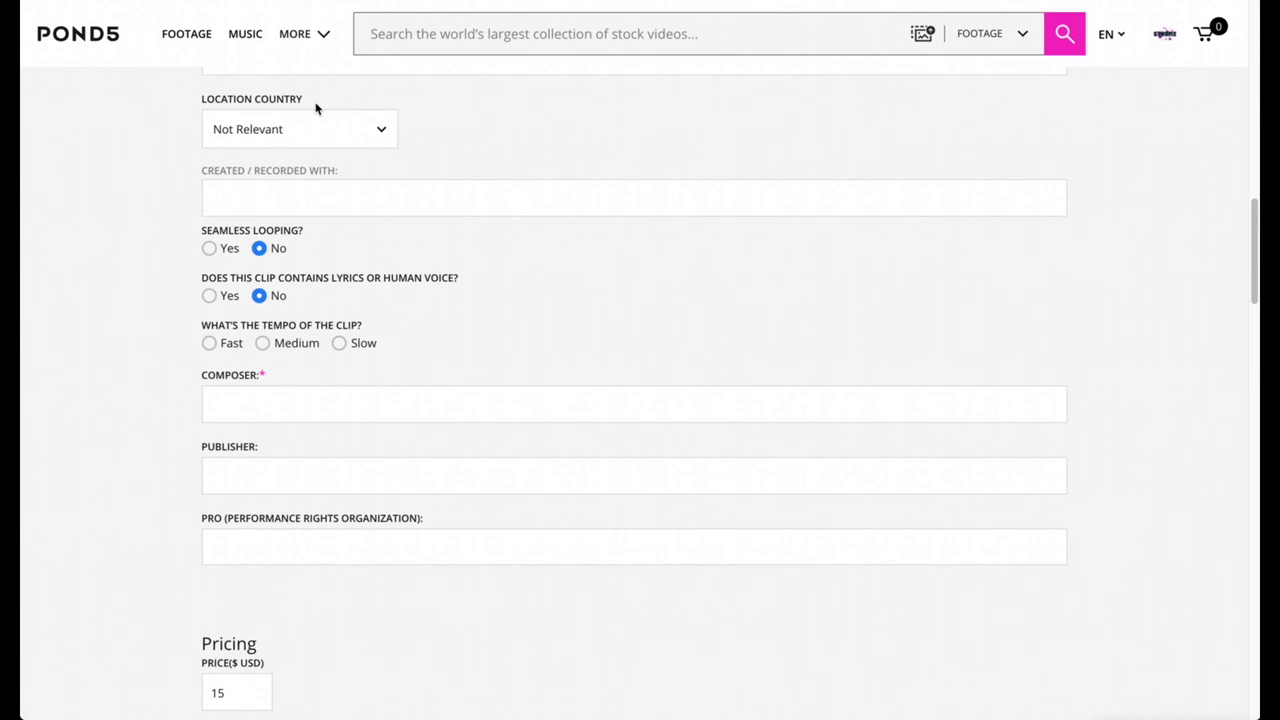
scroll(400, 110, down, 1)
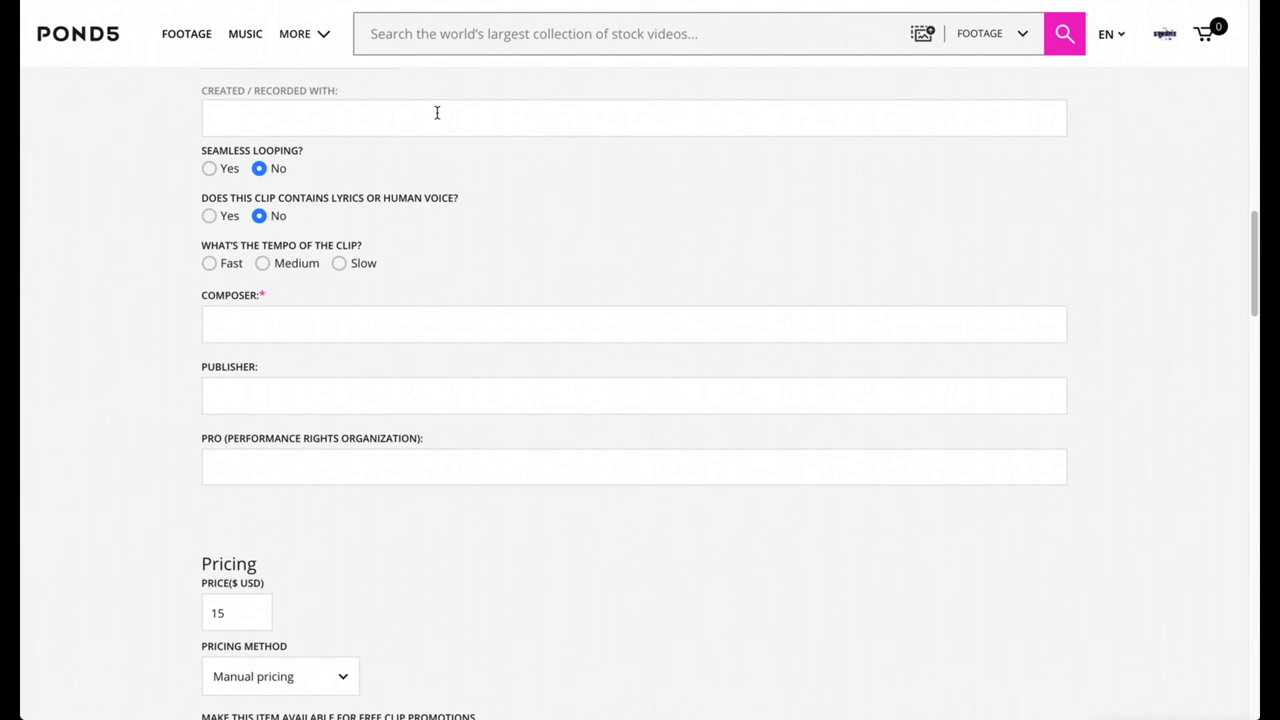
scroll(437, 113, down, 1)
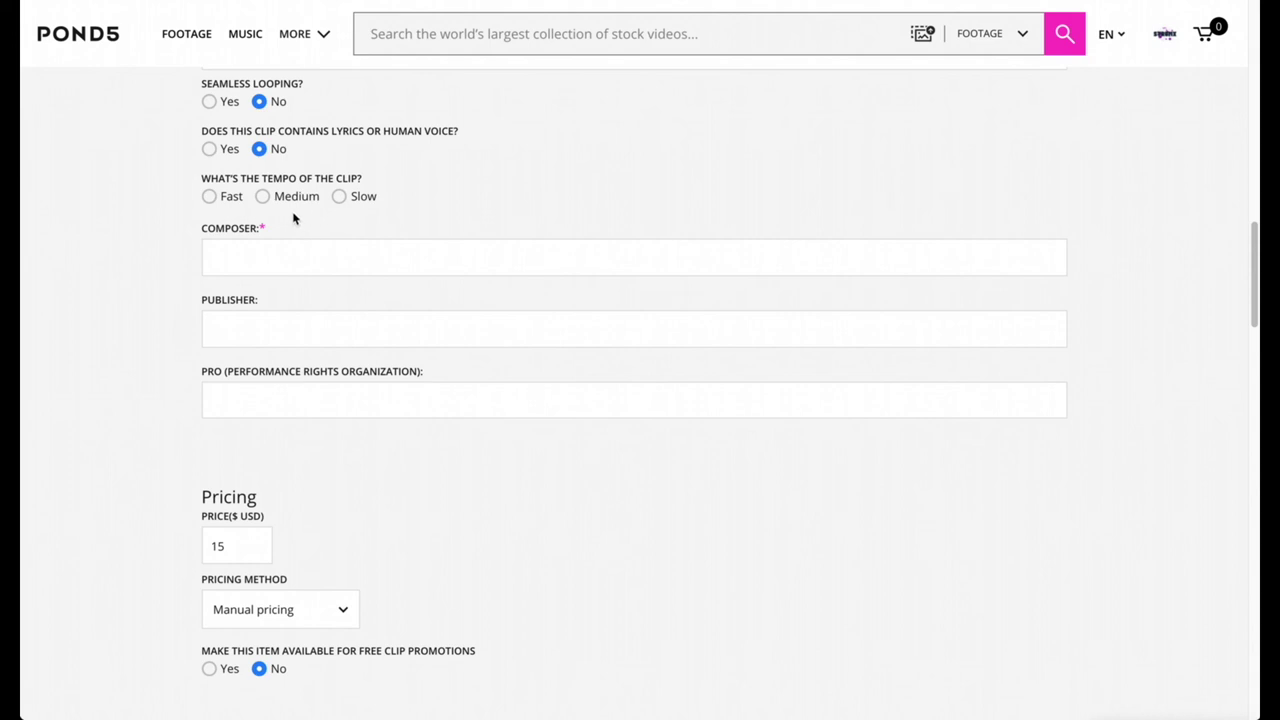
click(263, 197)
scroll(152, 180, down, 2)
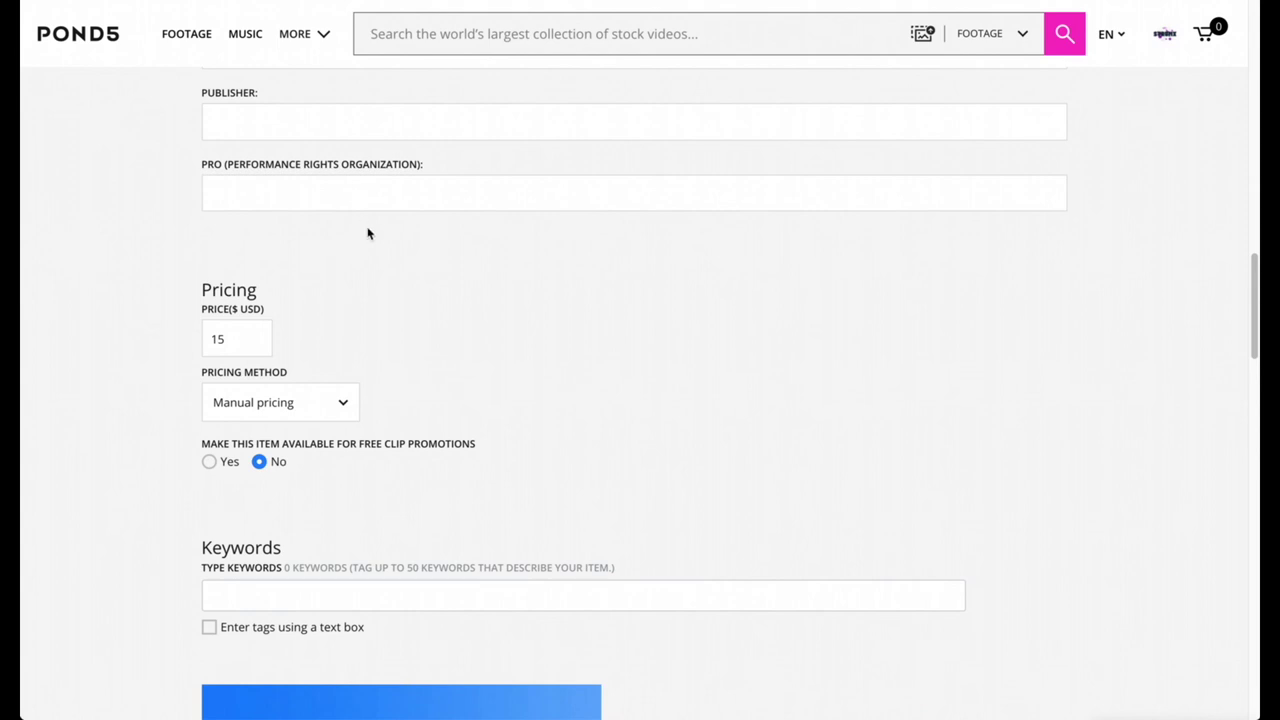
scroll(410, 250, down, 3)
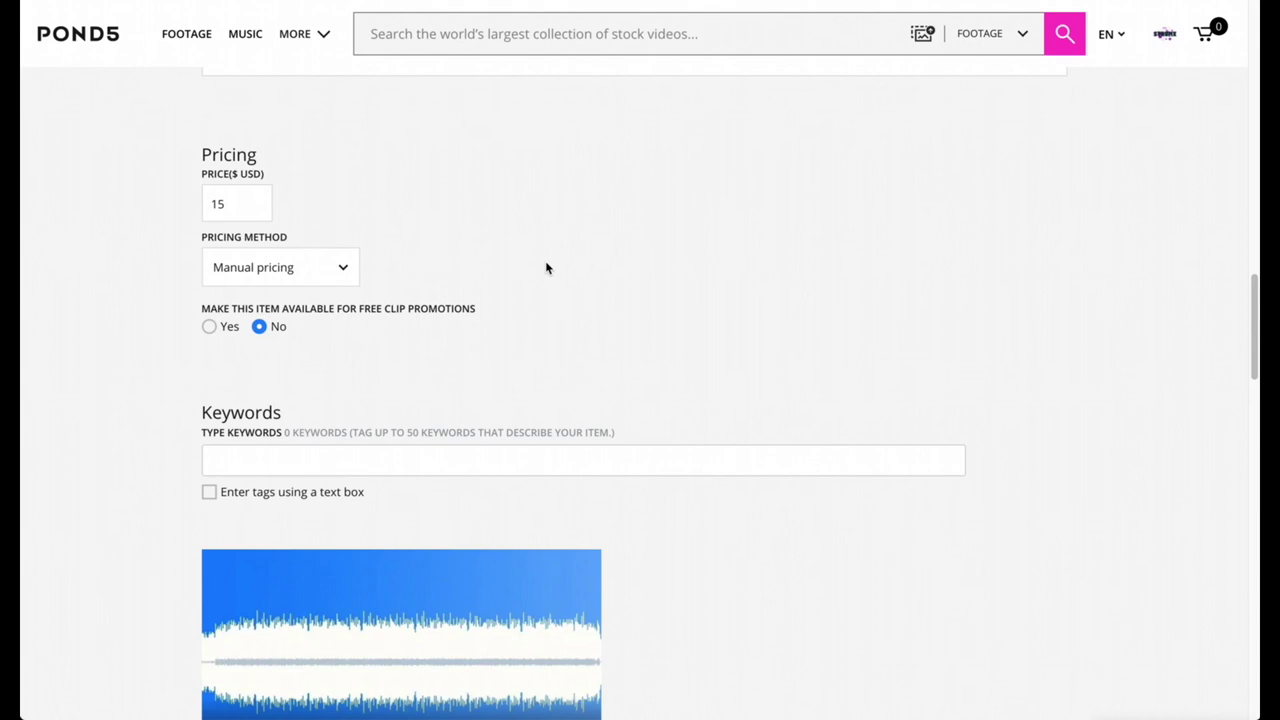
double_click(236, 203)
text(40)
click(541, 197)
click(260, 195)
click(440, 185)
click(258, 205)
click(313, 177)
scroll(313, 177, down, 1)
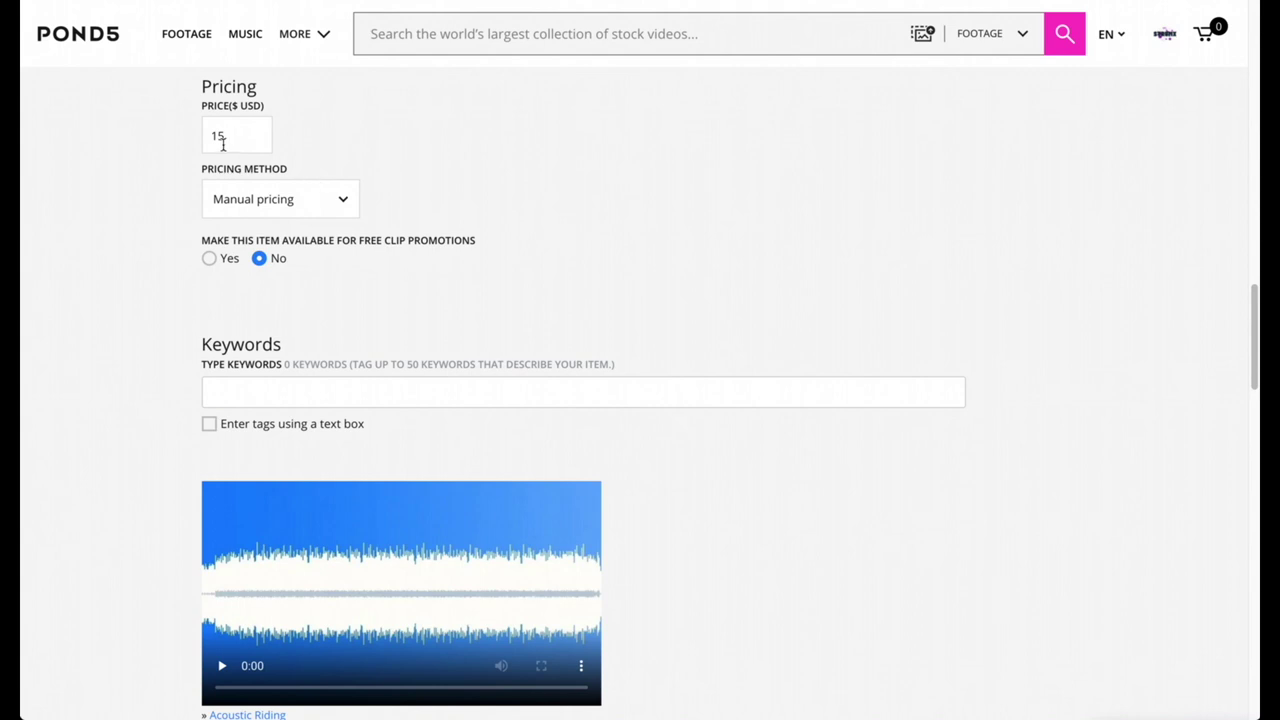
click(340, 205)
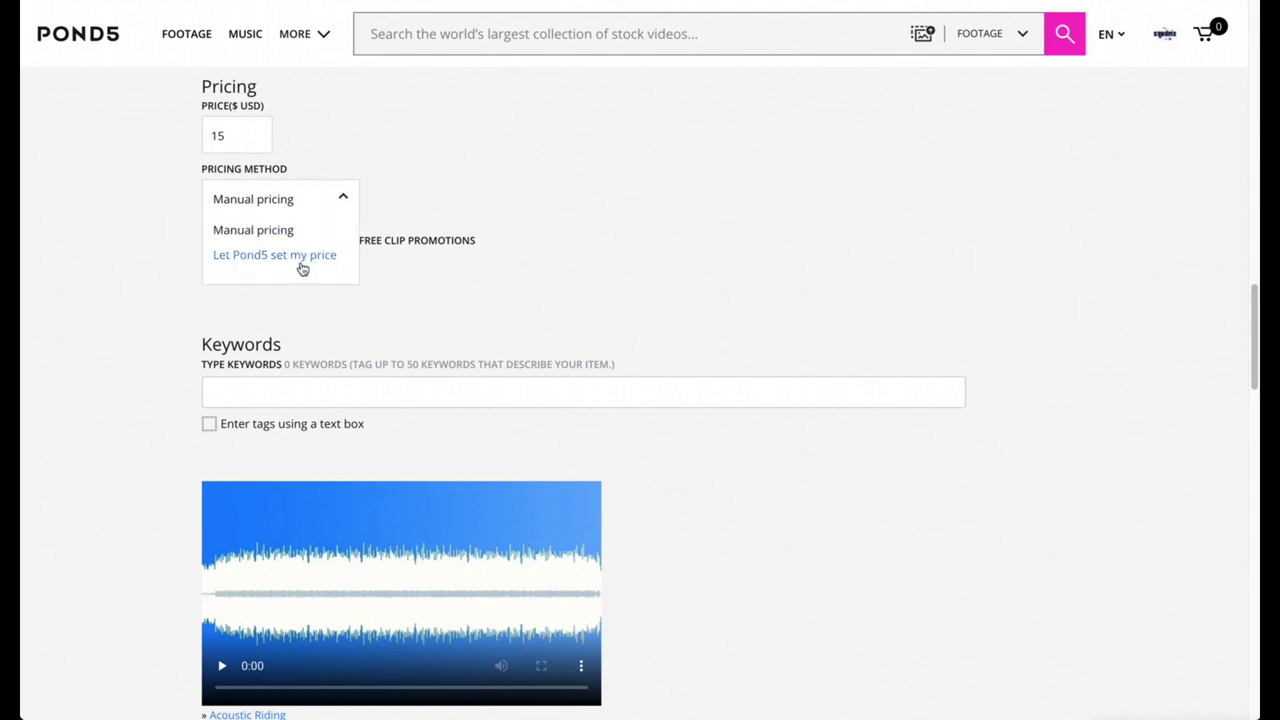
click(304, 265)
click(345, 200)
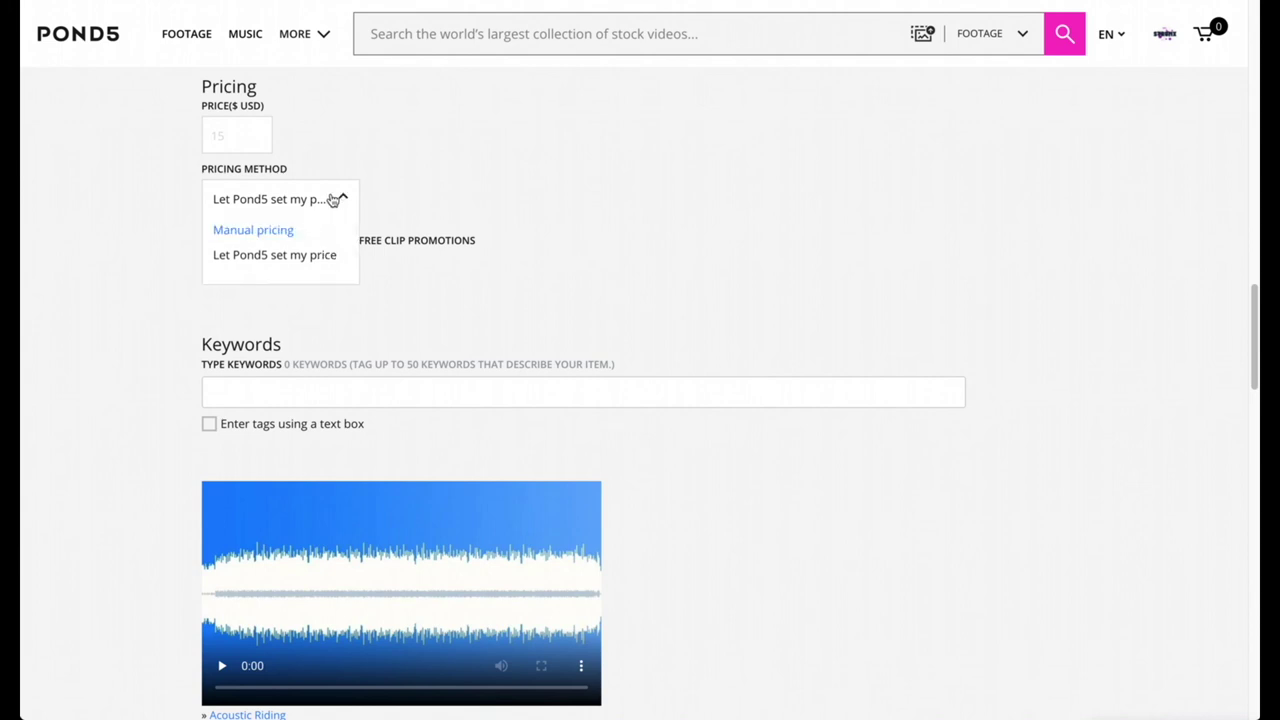
click(274, 238)
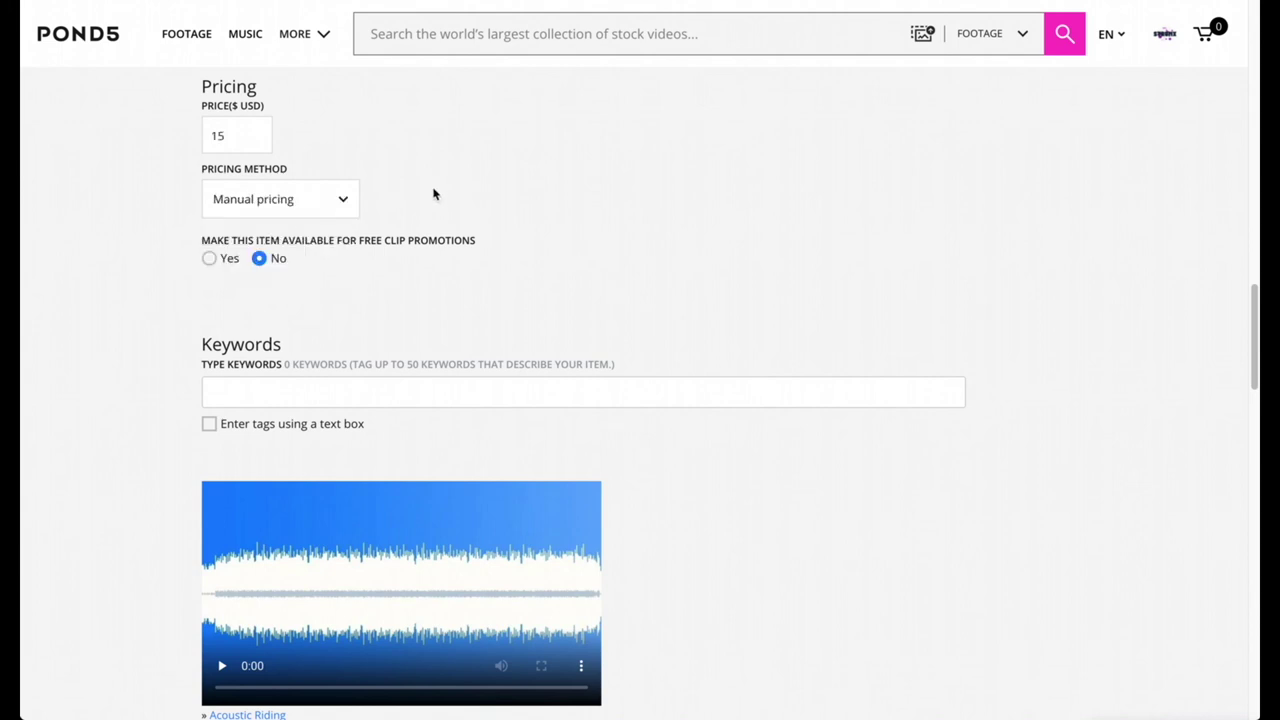
scroll(500, 196, down, 1)
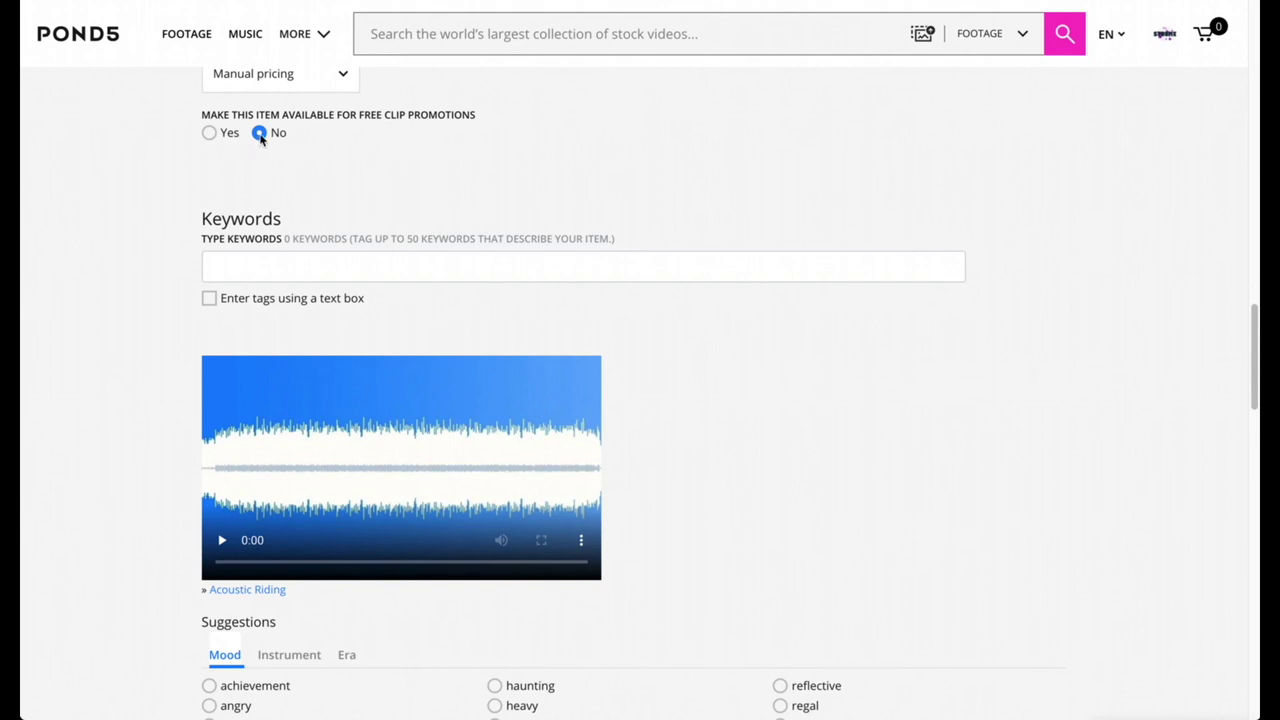
scroll(755, 187, down, 1)
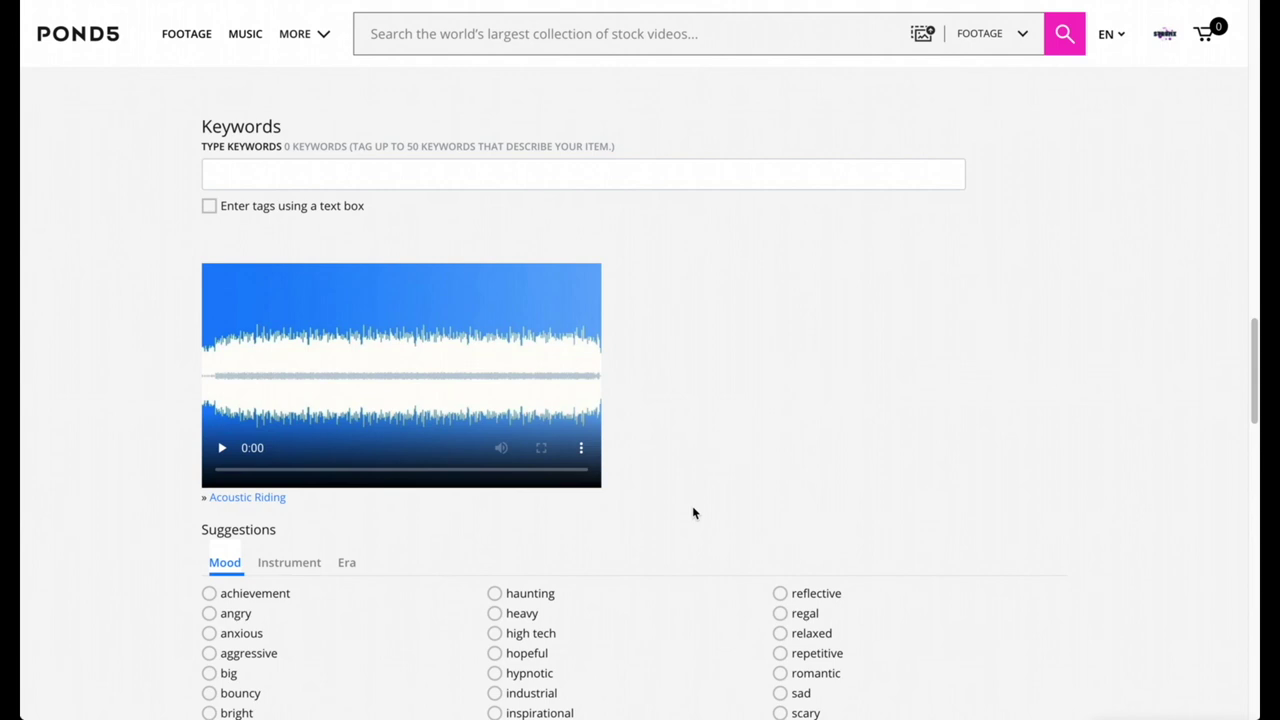
scroll(705, 623, down, 1)
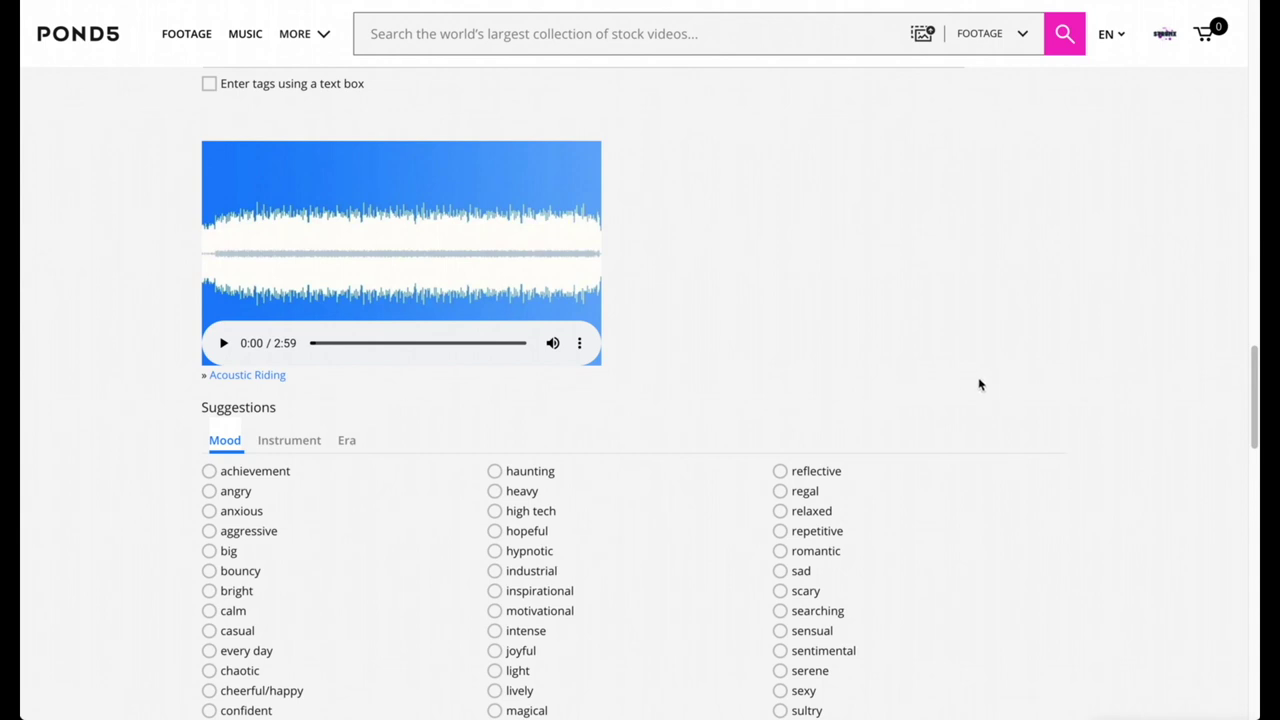
scroll(980, 384, down, 2)
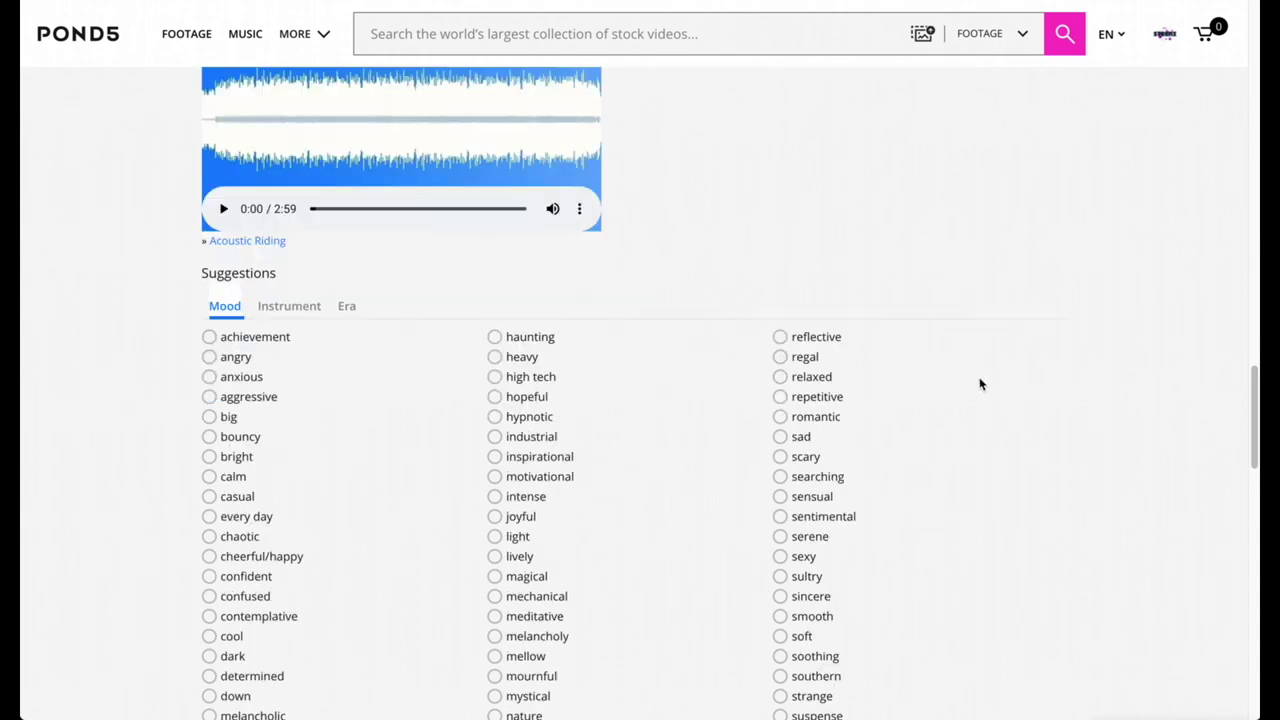
scroll(1013, 382, down, 1)
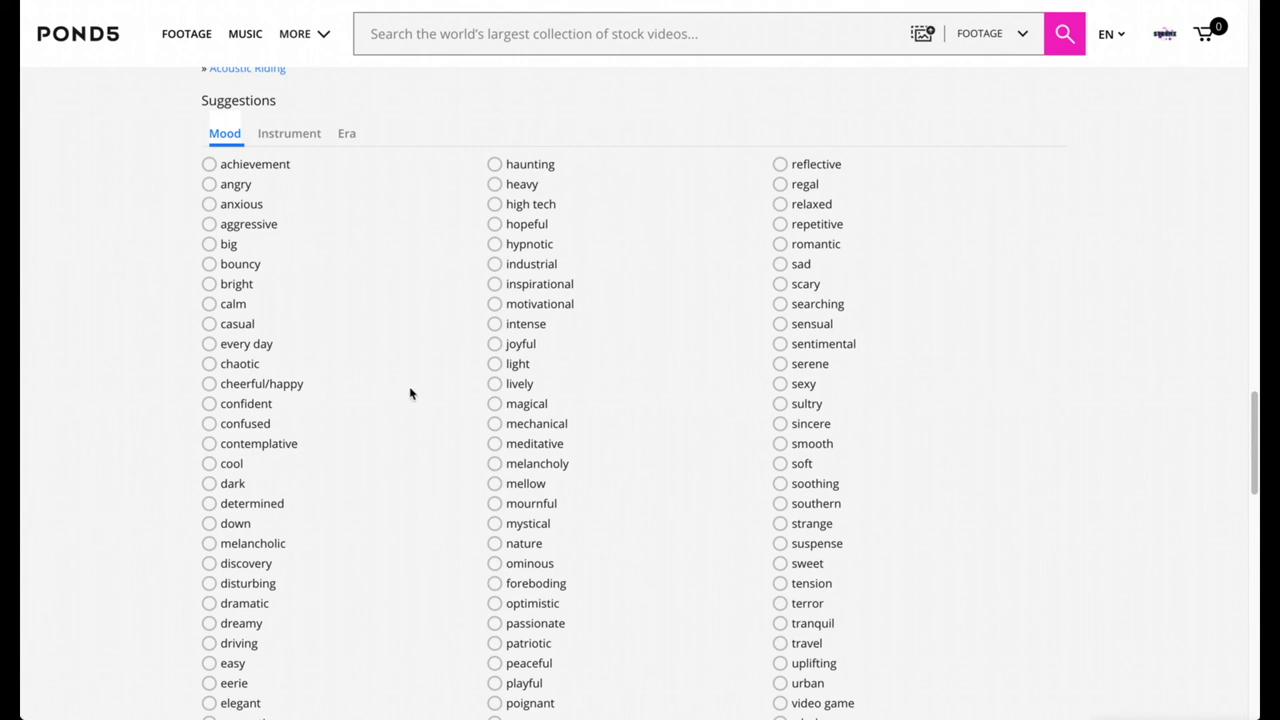
Step: Tick the moods bright, calm, casual, every day, cheerful/happy, relaxed and travel
click(209, 285)
click(209, 303)
click(209, 323)
click(210, 344)
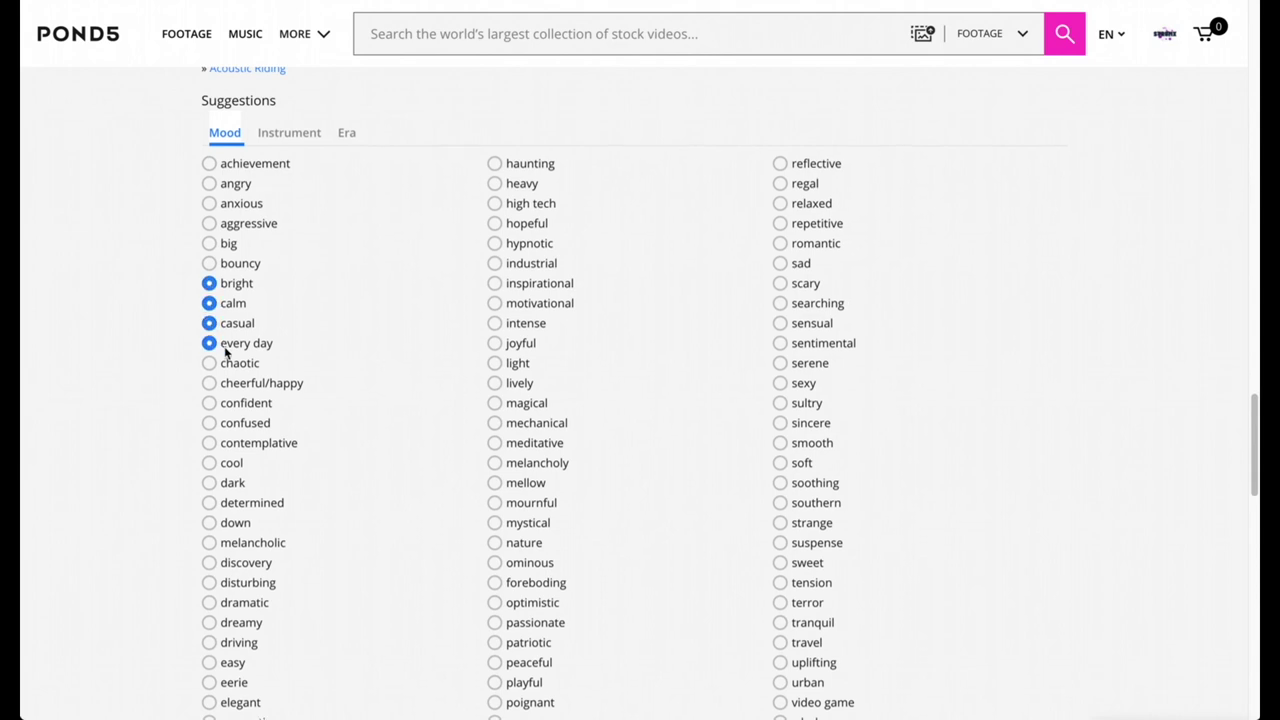
click(210, 384)
click(780, 203)
scroll(903, 417, down, 1)
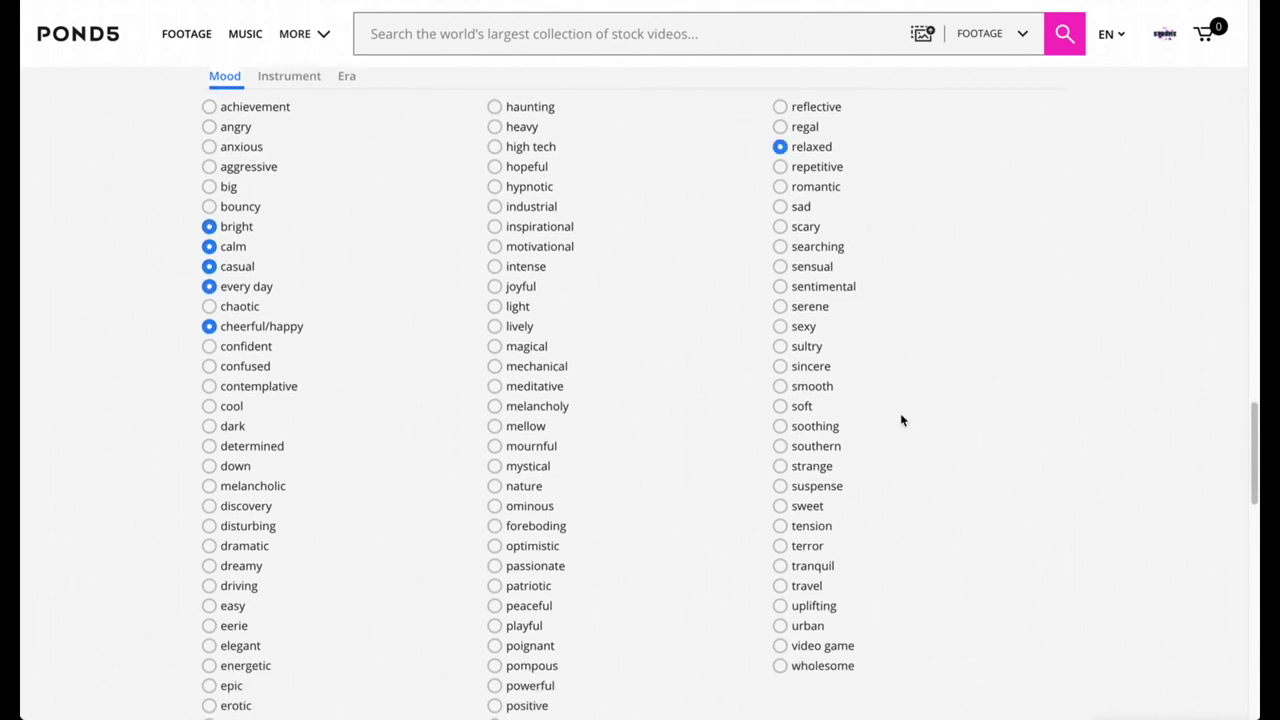
click(788, 587)
scroll(977, 538, down, 1)
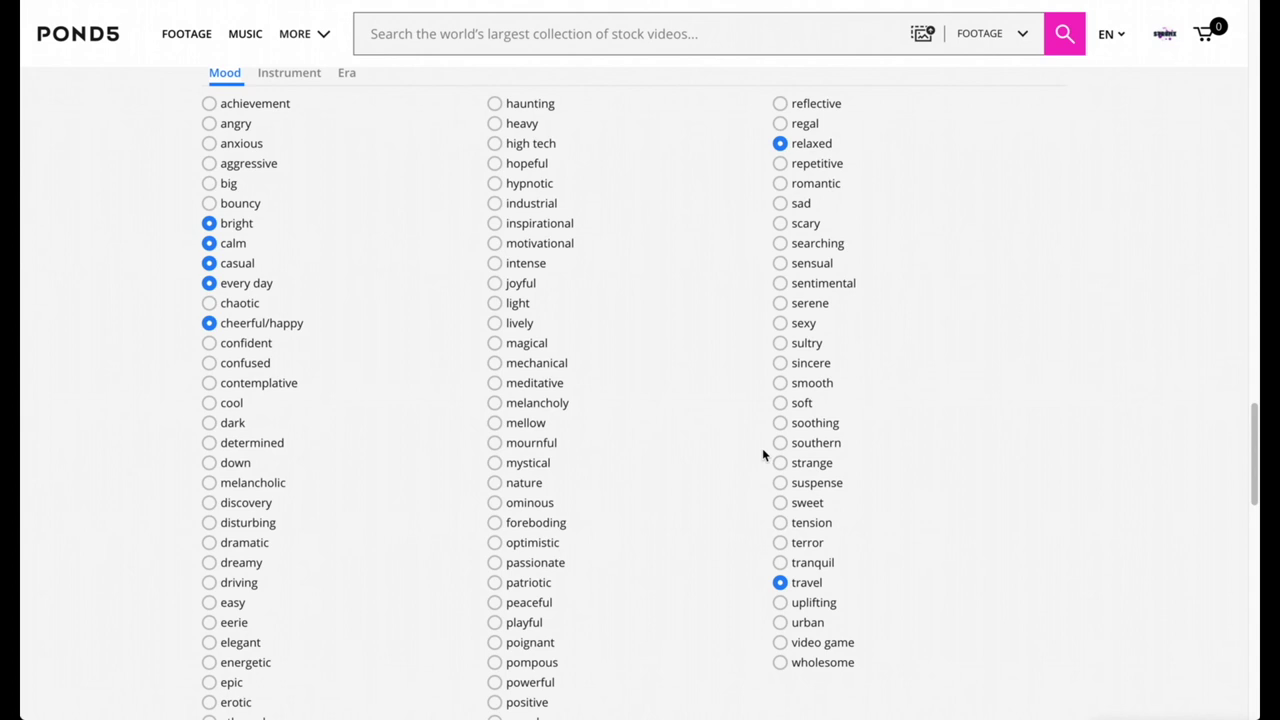
click(290, 72)
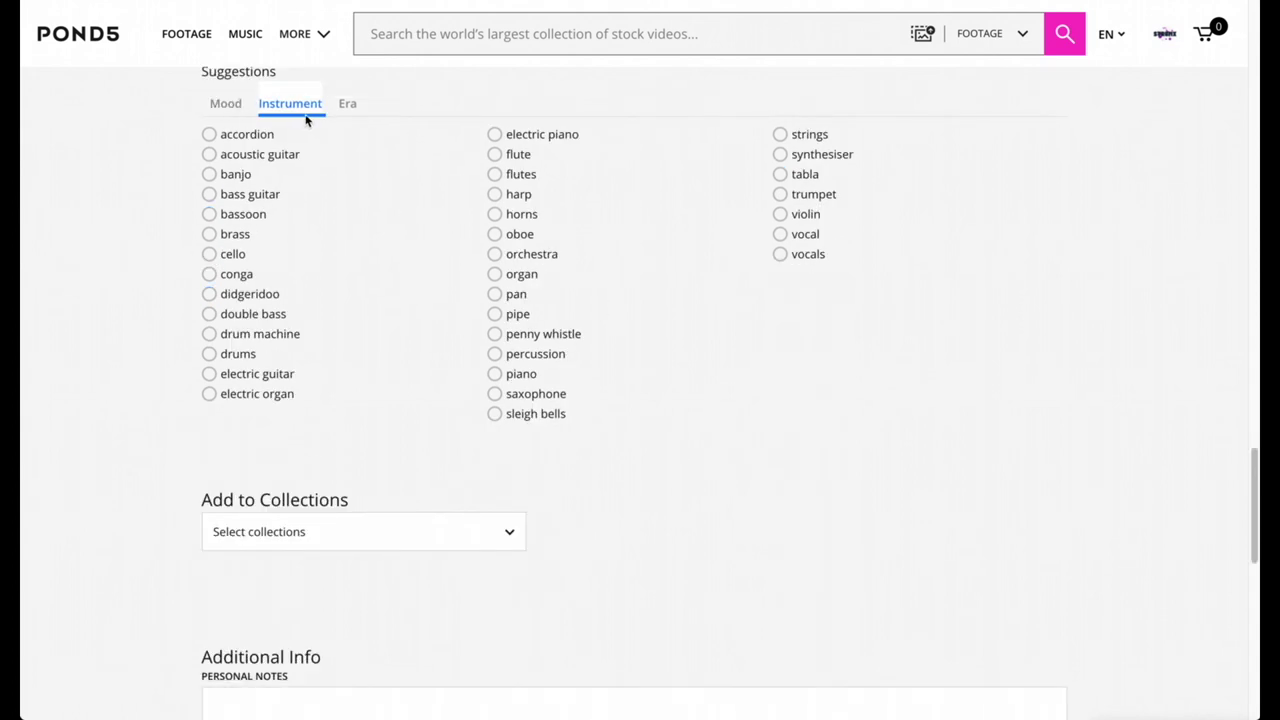
Step: Tick acoustic guitar as the instrument suggestion and check the Era suggestions
click(209, 155)
click(347, 103)
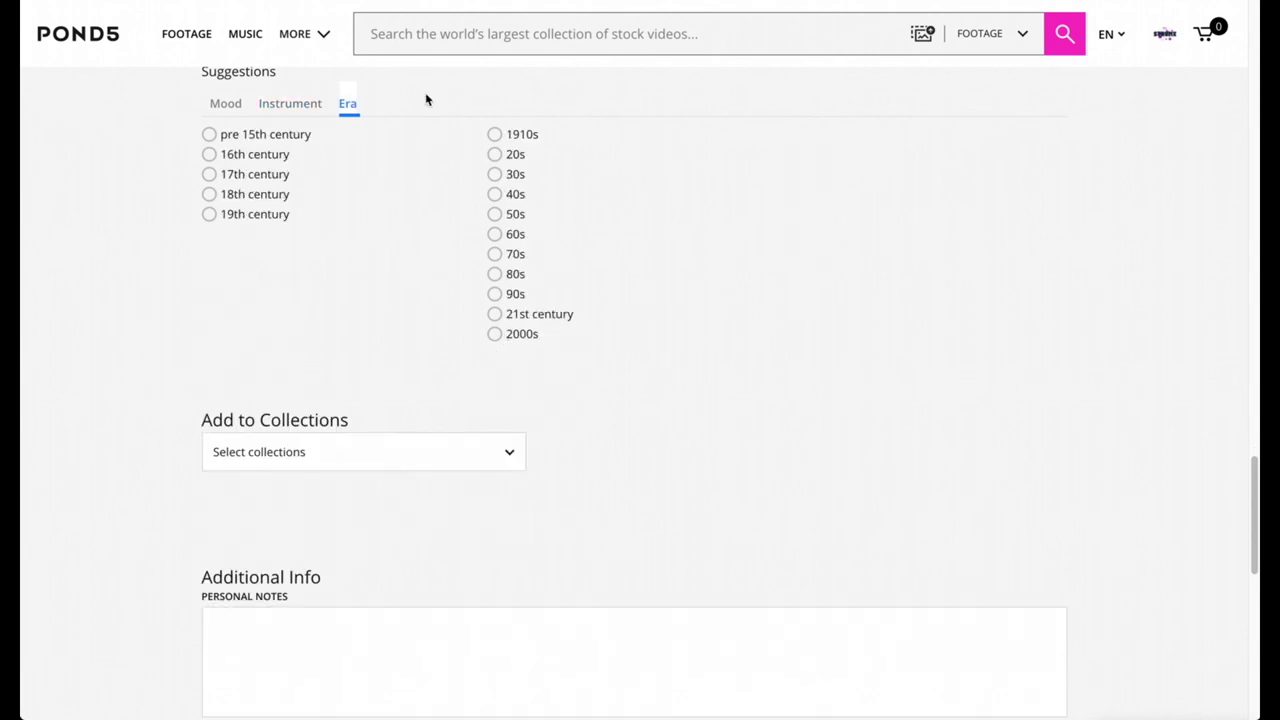
scroll(254, 143, down, 3)
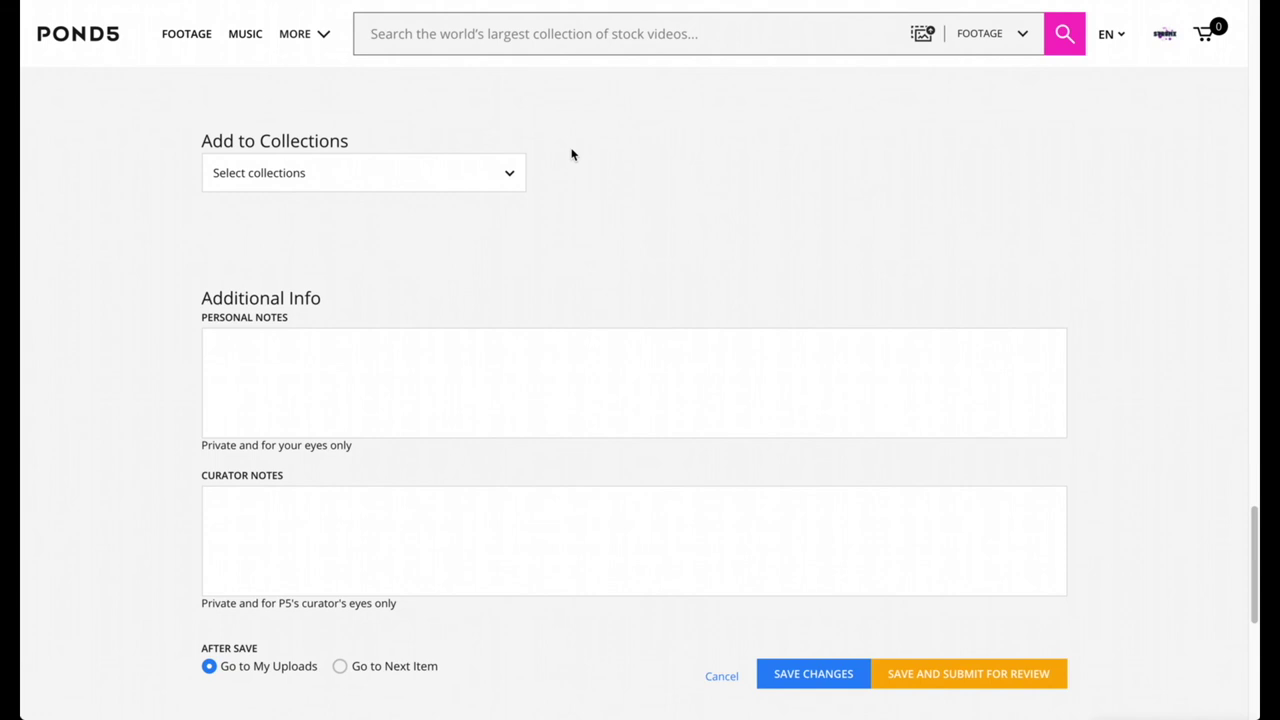
scroll(257, 198, down, 2)
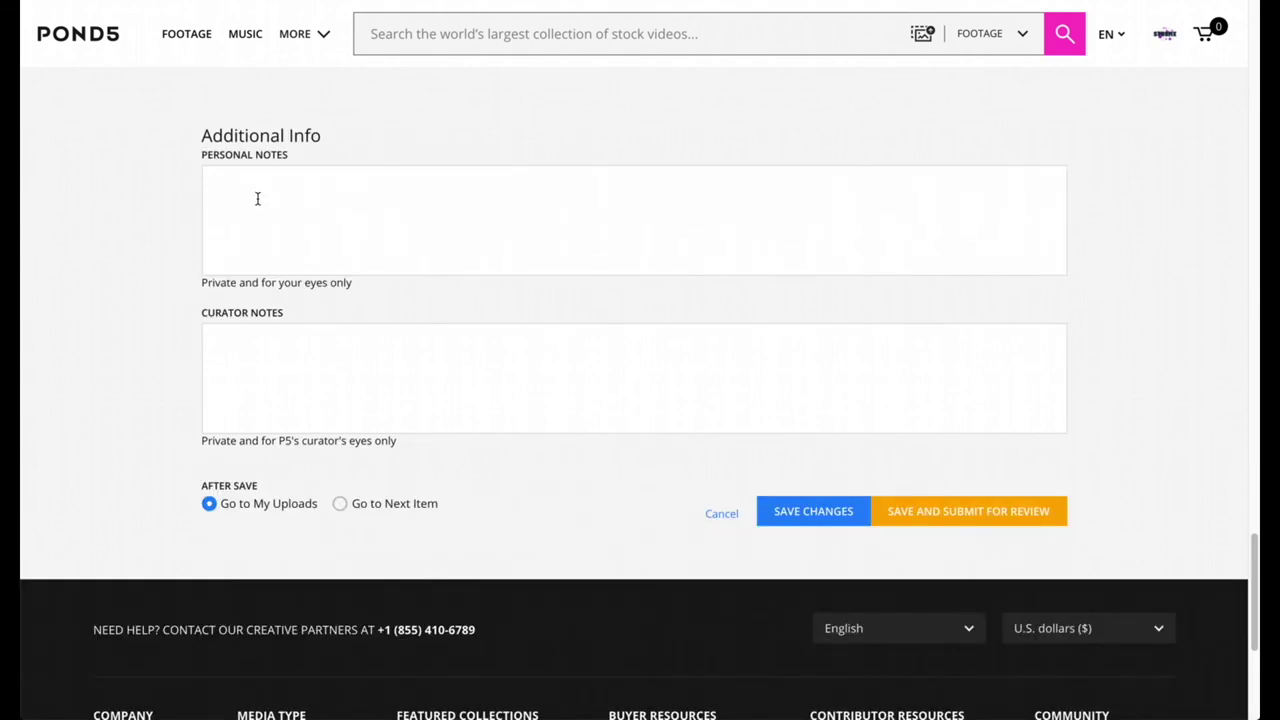